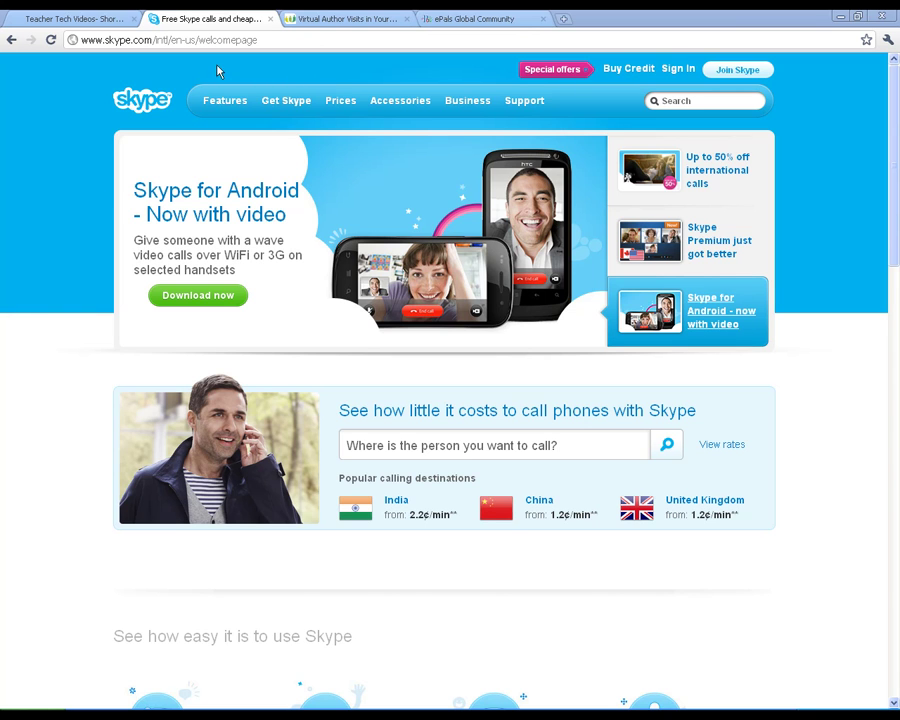
# Step: Switch to the Skype an Author Network page and expand the E-Lastname author group
pyautogui.click(343, 20)
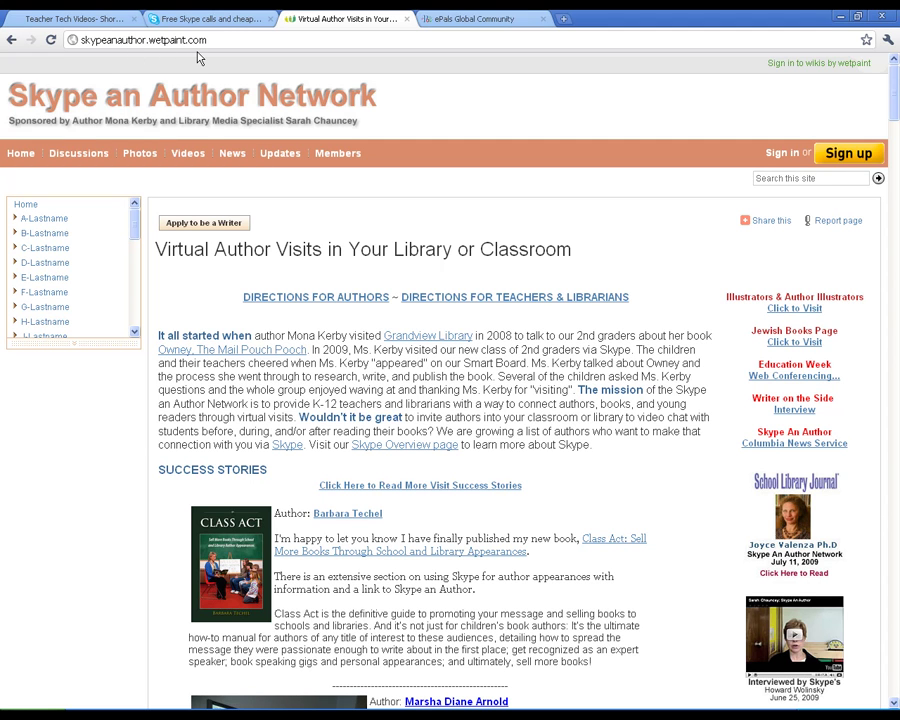
pyautogui.moveTo(136, 227)
pyautogui.mouseDown()
pyautogui.moveTo(137, 277)
pyautogui.moveTo(134, 236)
pyautogui.mouseUp()
pyautogui.click(36, 239)
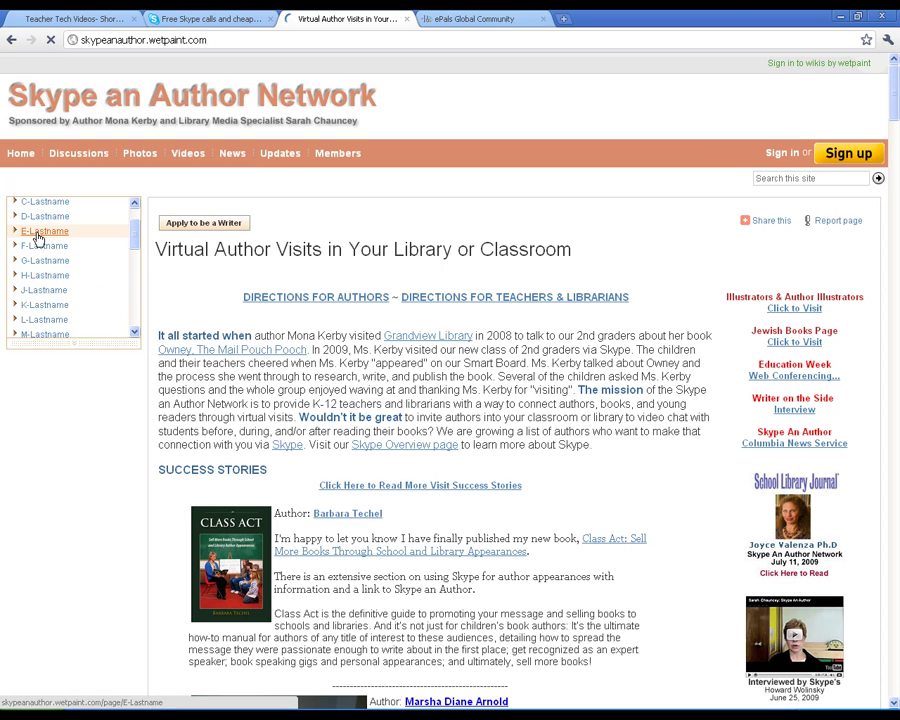
# Step: View an E-Lastname author's profile with genres, 45-minute visit length and $100 cost
pyautogui.click(68, 270)
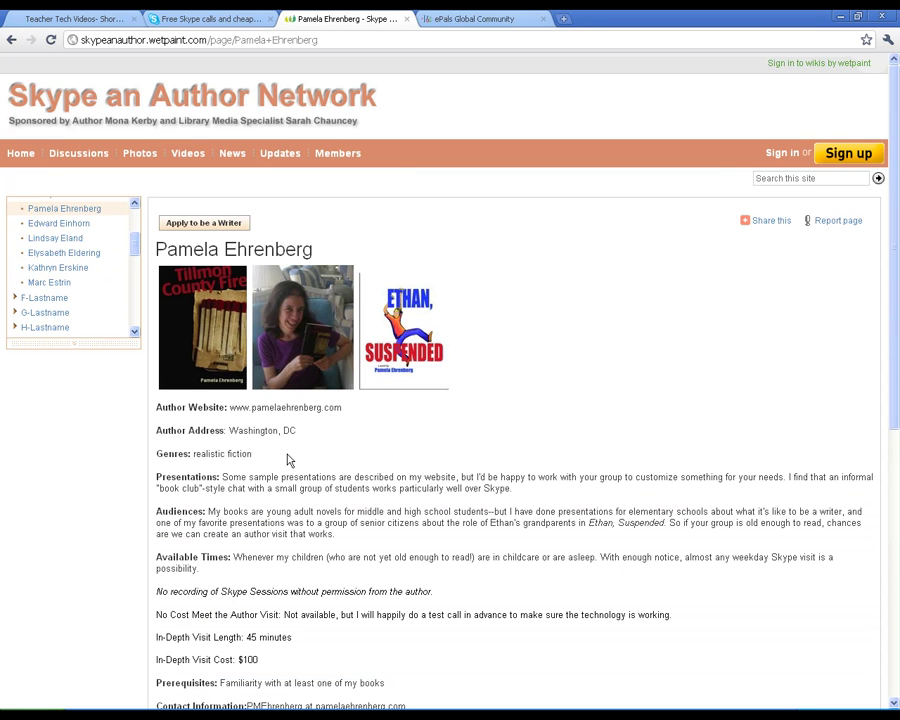
pyautogui.scroll(-1, 287, 460)
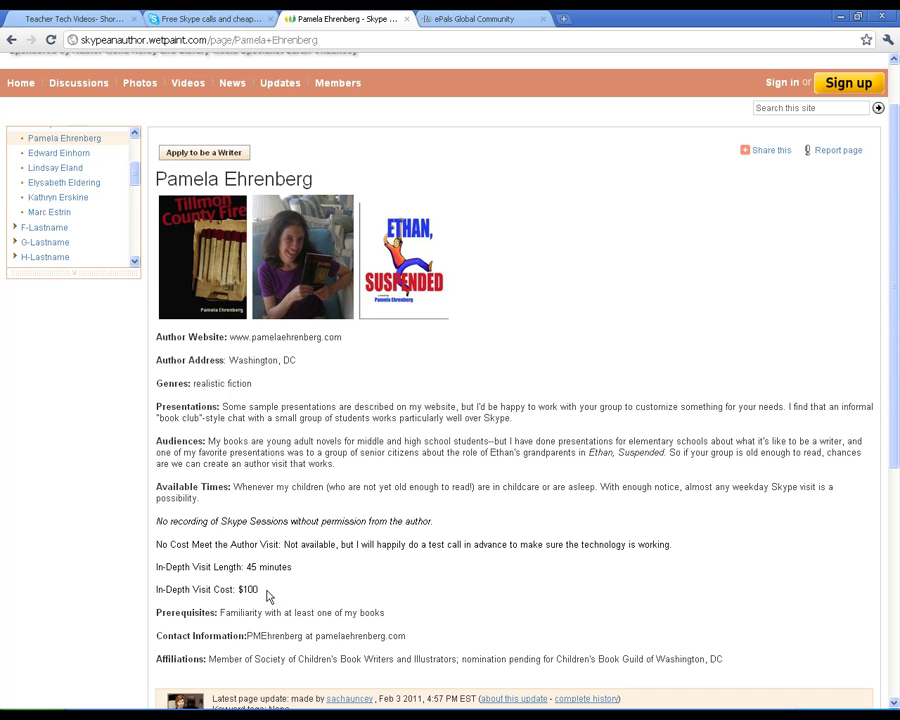
pyautogui.scroll(-1, 267, 590)
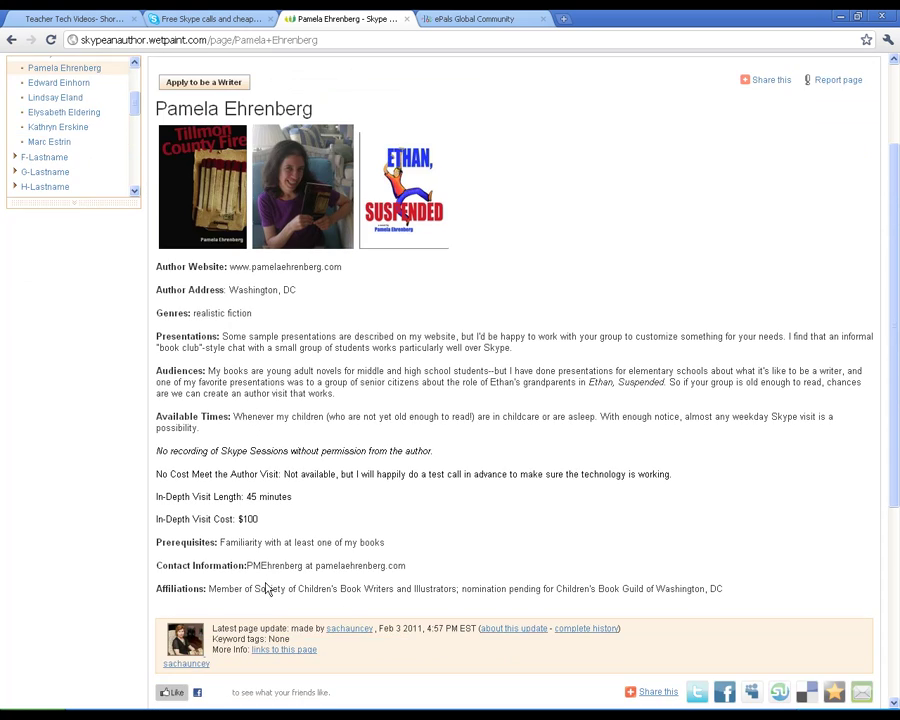
pyautogui.scroll(2, 267, 588)
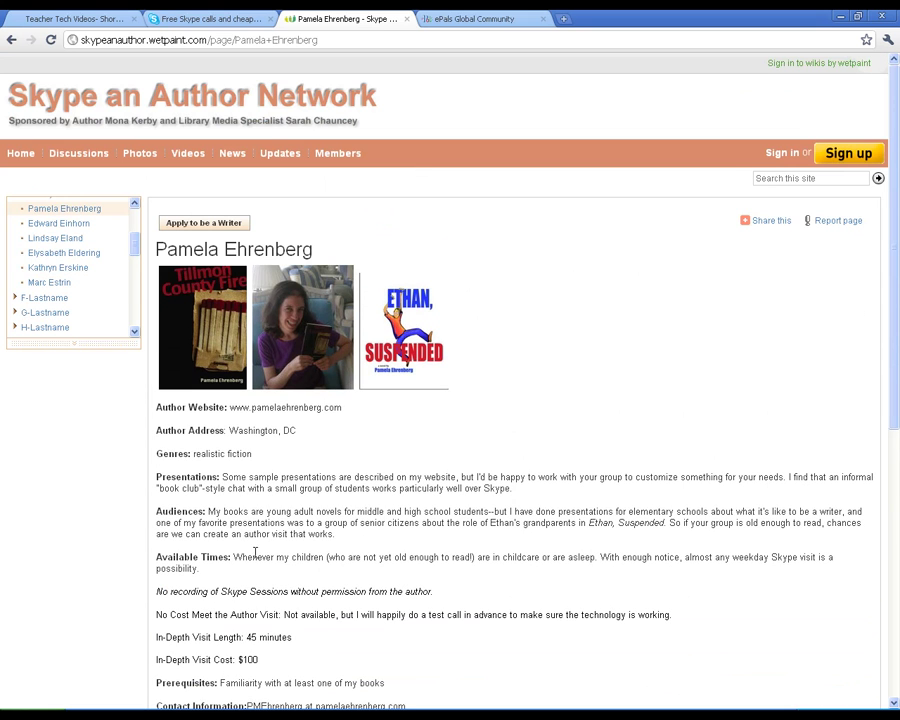
pyautogui.moveTo(131, 251); pyautogui.dragTo(135, 231)
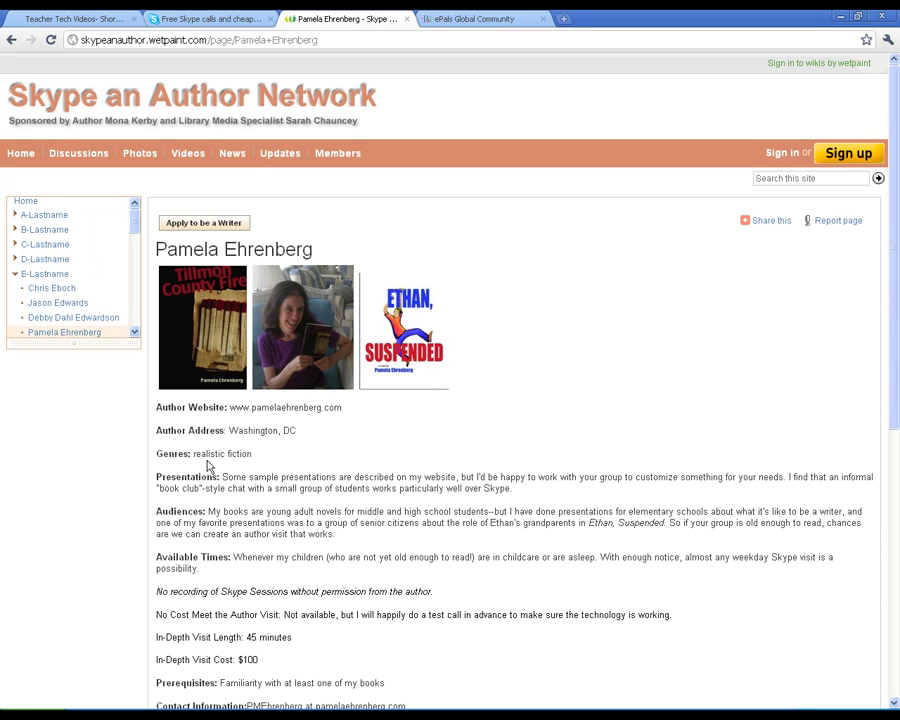
pyautogui.click(15, 274)
pyautogui.moveTo(135, 232)
pyautogui.mouseDown()
pyautogui.moveTo(134, 256)
pyautogui.moveTo(134, 215)
pyautogui.mouseUp()
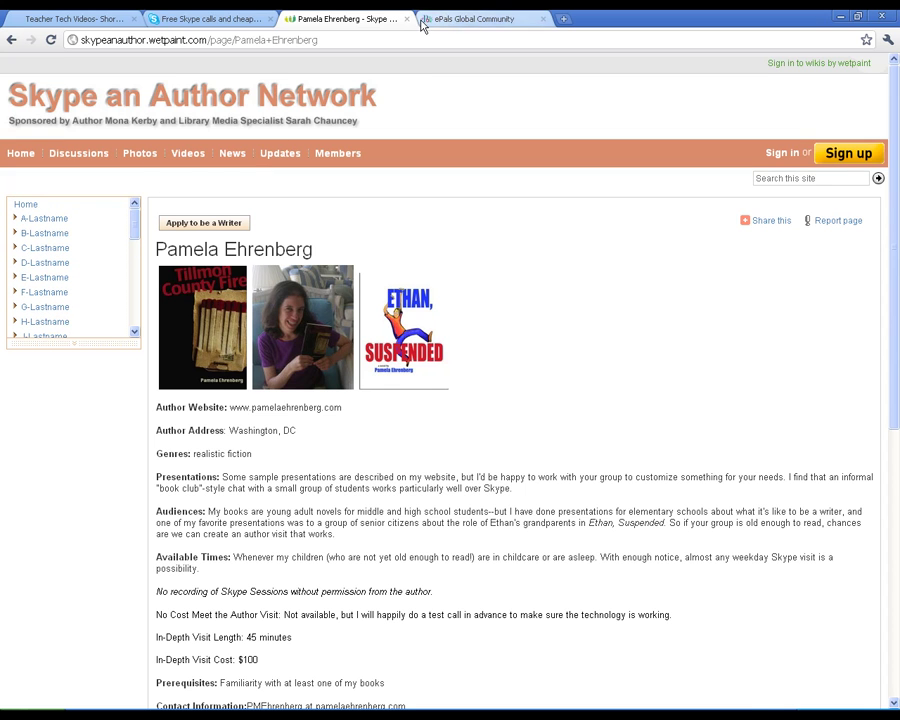
# Step: Look over the ePals Global Community home page, then return to the Skype homepage
pyautogui.click(460, 19)
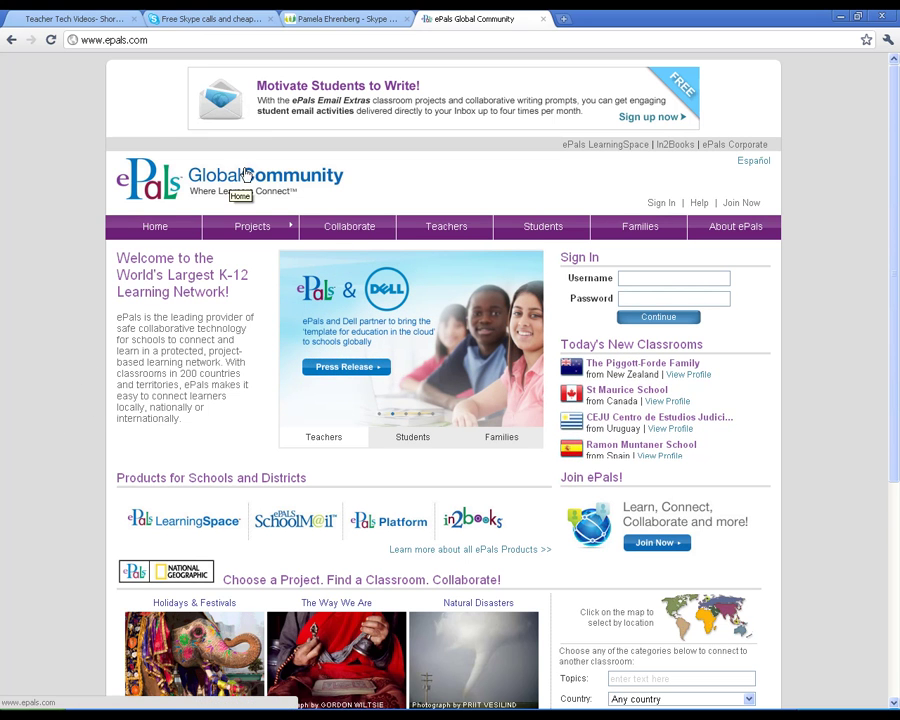
pyautogui.click(208, 18)
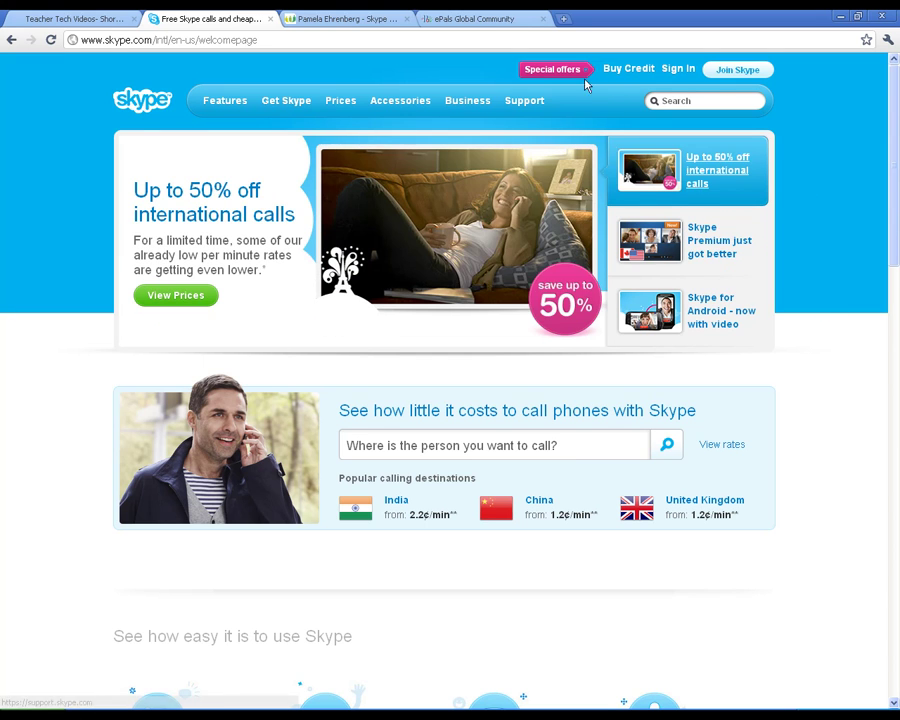
# Step: Open Join Skype and browse the 'Create an account or sign in' form
pyautogui.click(736, 74)
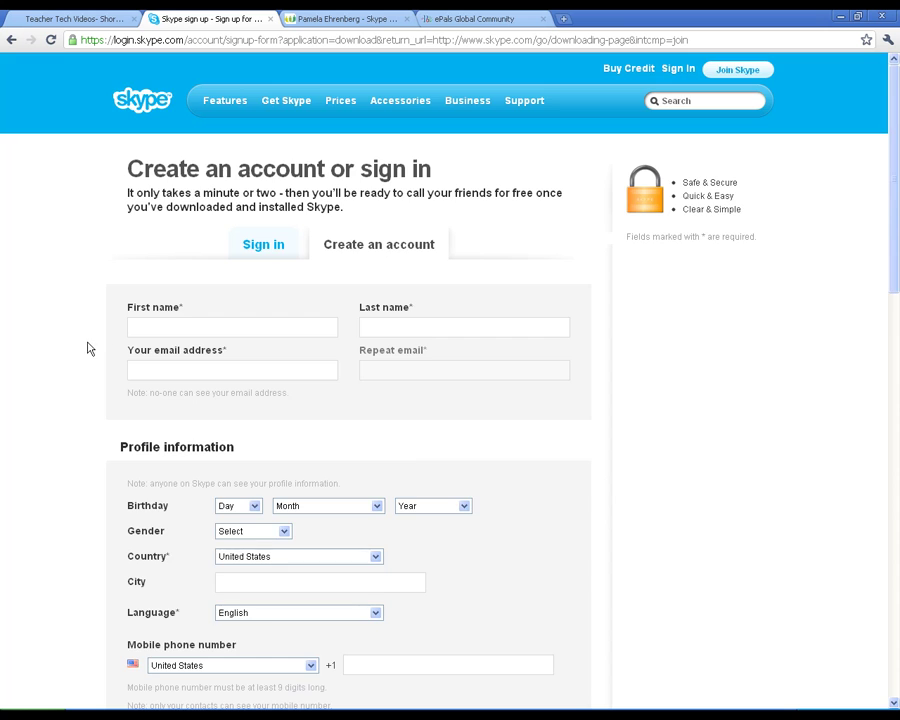
pyautogui.scroll(-2, 118, 328)
pyautogui.scroll(1, 130, 315)
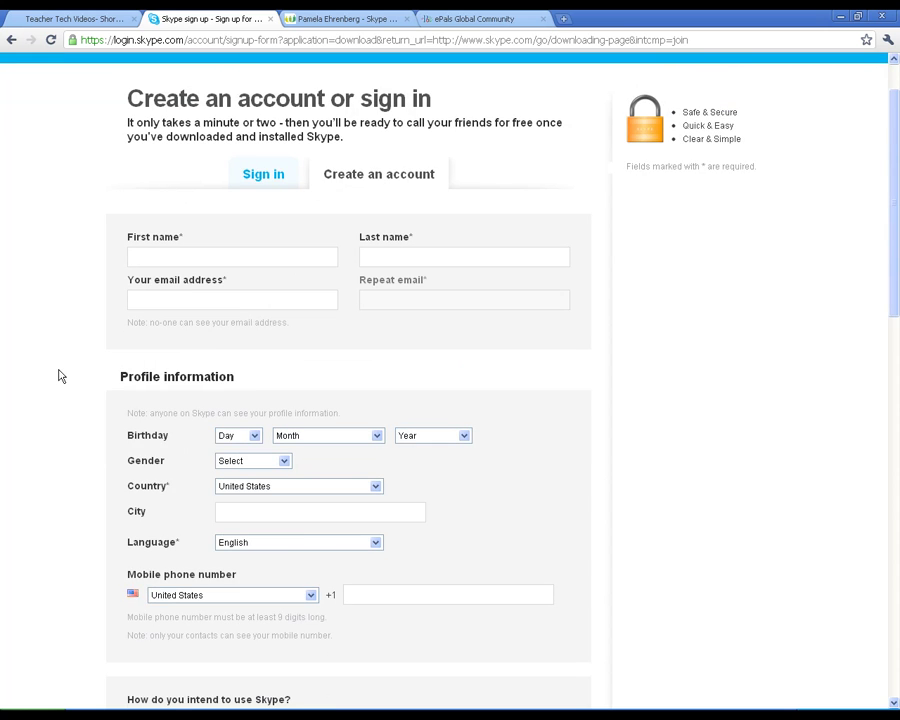
pyautogui.scroll(-3, 62, 370)
pyautogui.scroll(-6, 62, 370)
pyautogui.scroll(2, 62, 370)
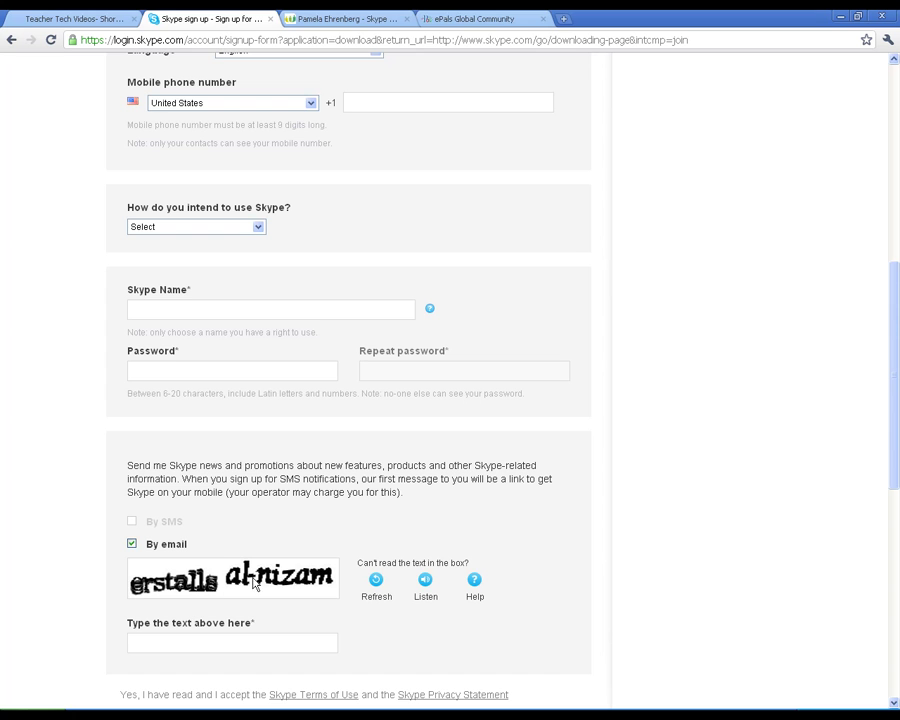
pyautogui.scroll(8, 91, 520)
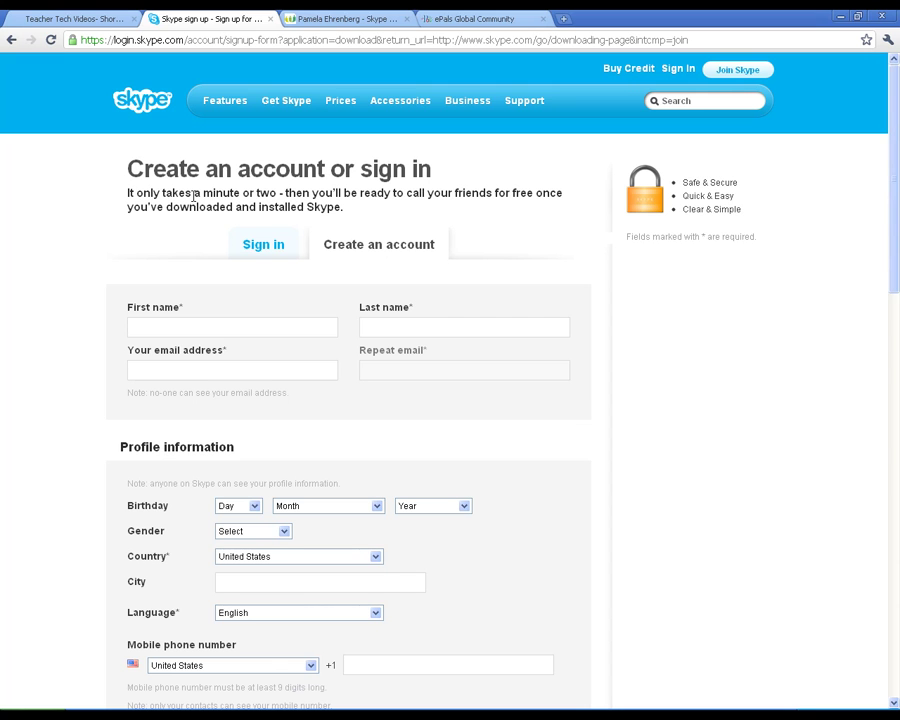
# Step: Launch the Skype desktop client from Start > All Programs > Skype
pyautogui.click(35, 714)
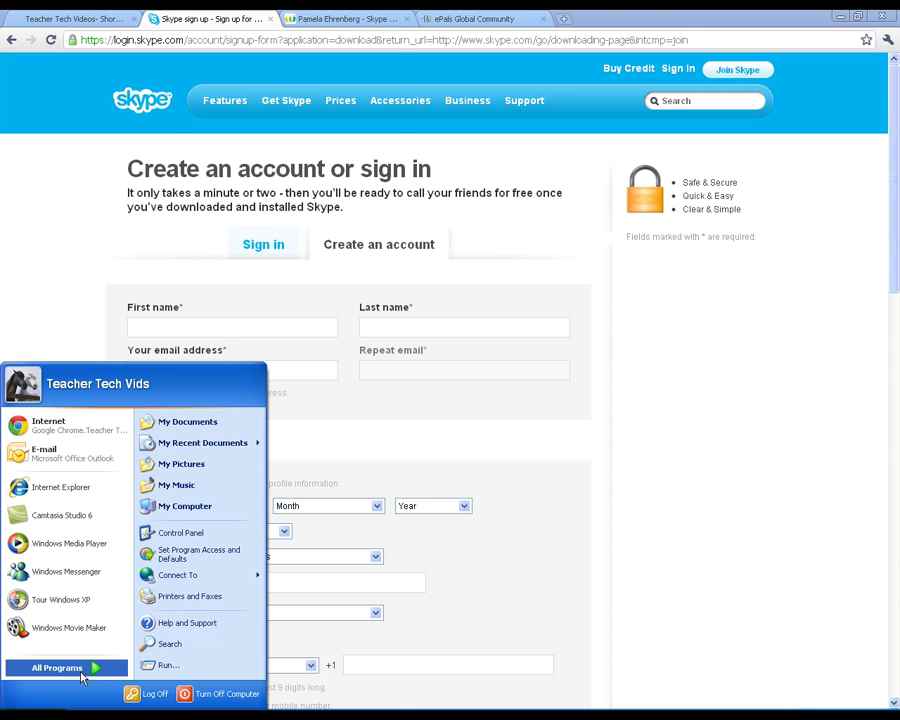
pyautogui.click(81, 676)
pyautogui.moveTo(196, 466)
pyautogui.click(277, 466)
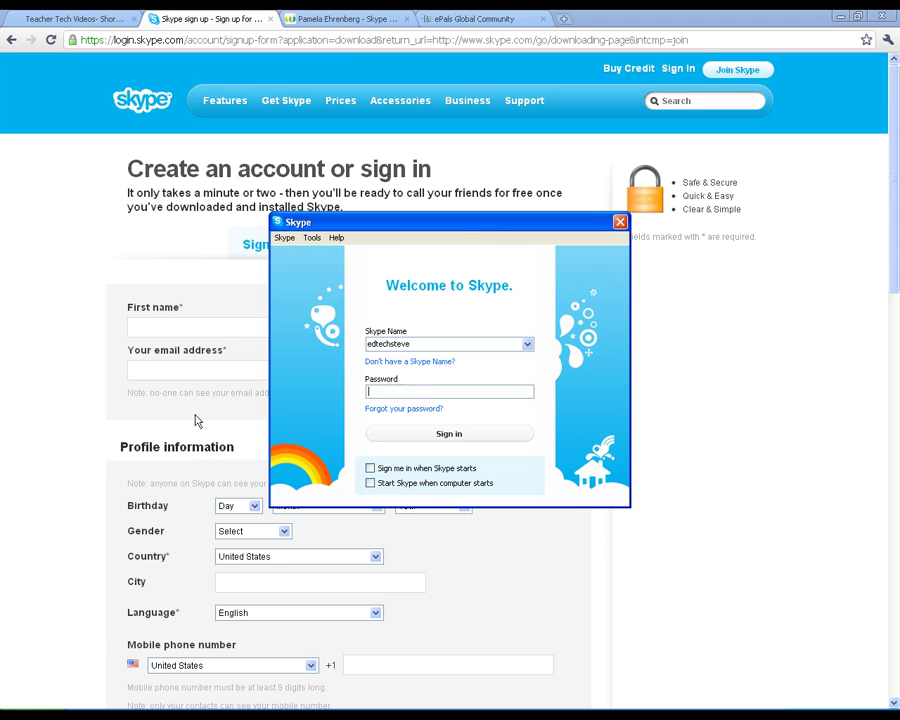
pyautogui.moveTo(458, 222); pyautogui.dragTo(447, 211)
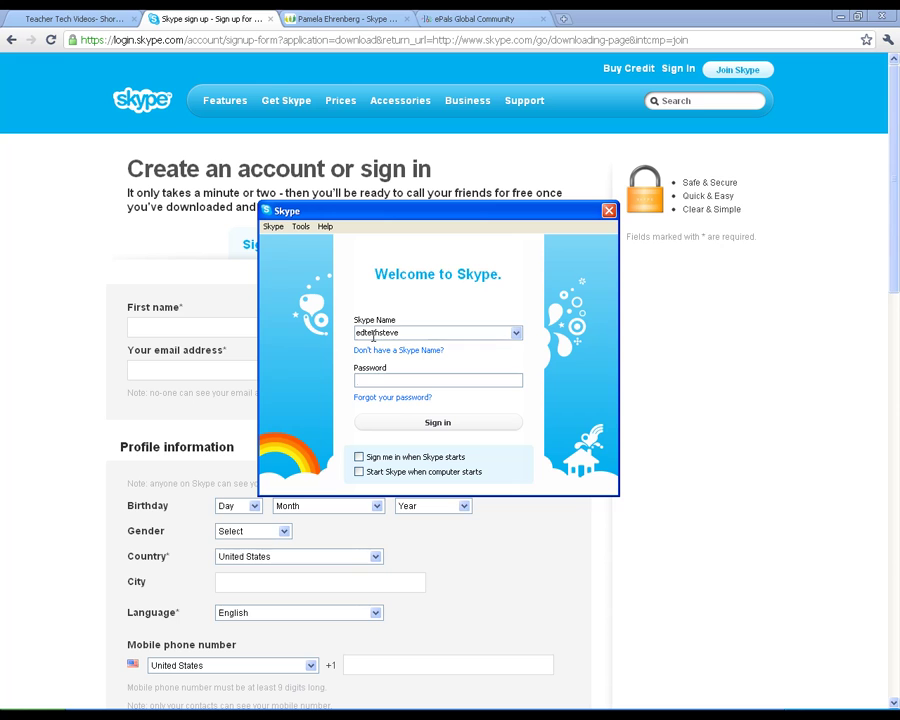
# Step: Enter the account password and sign in to Skype
pyautogui.click(375, 378)
pyautogui.write('******')
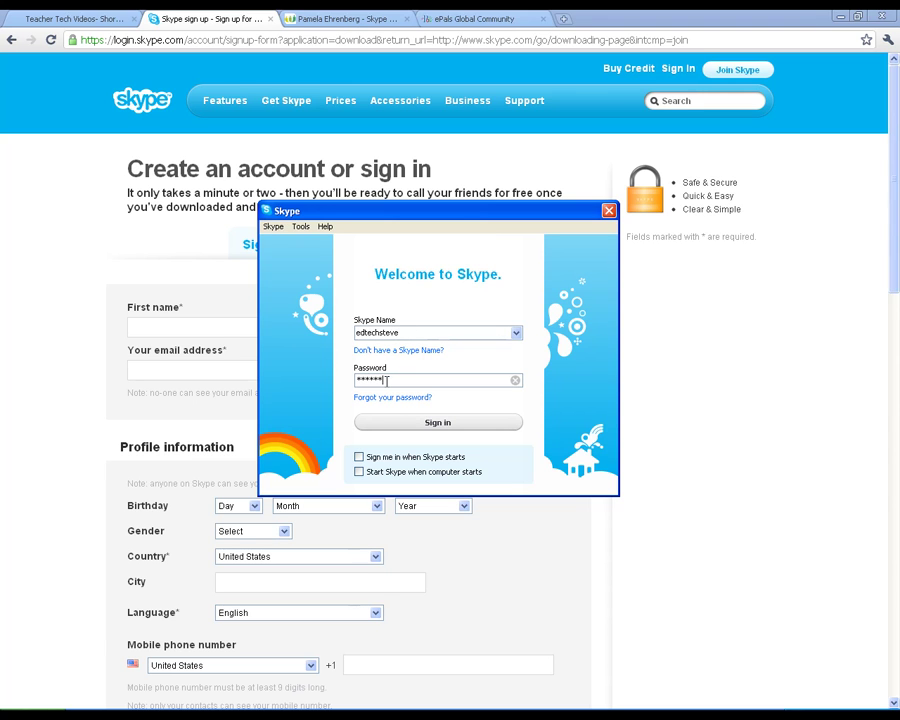
pyautogui.click(438, 422)
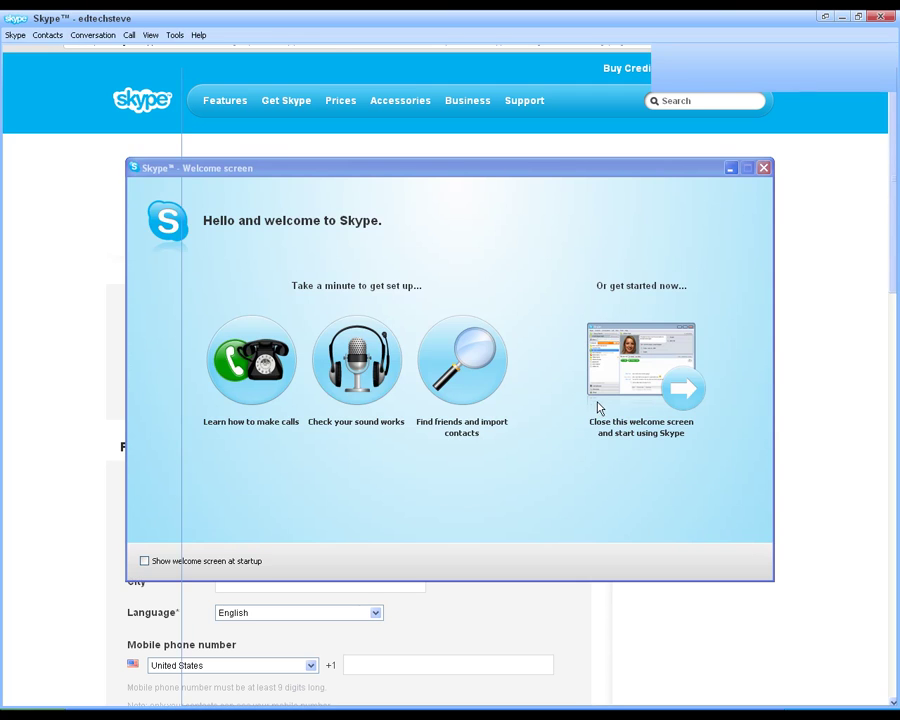
# Step: Dismiss the Join the club popup and the welcome screen to reach Skype Home
pyautogui.click(603, 416)
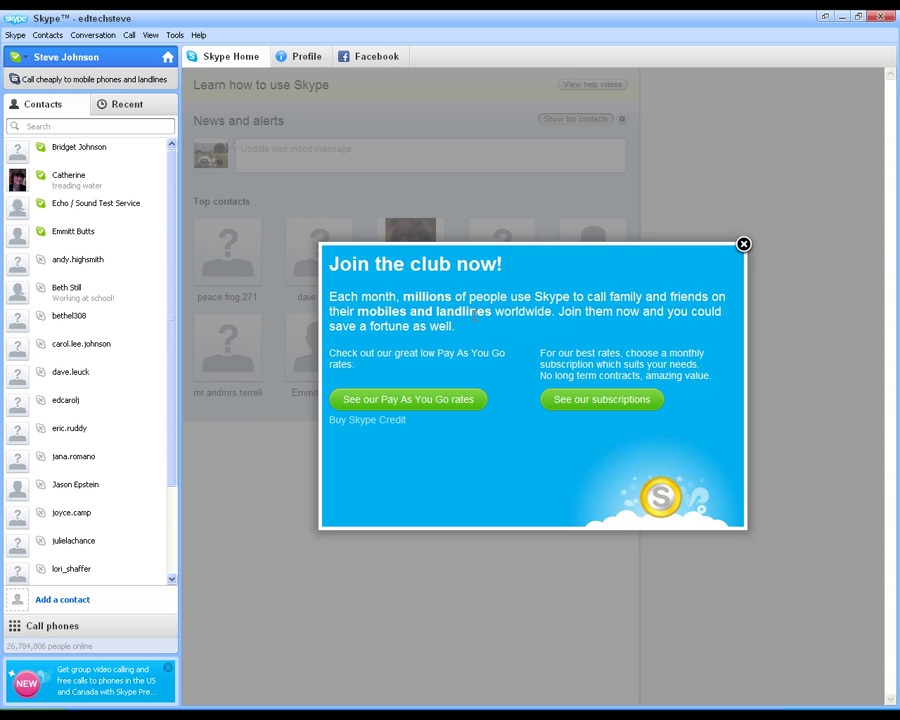
pyautogui.click(743, 244)
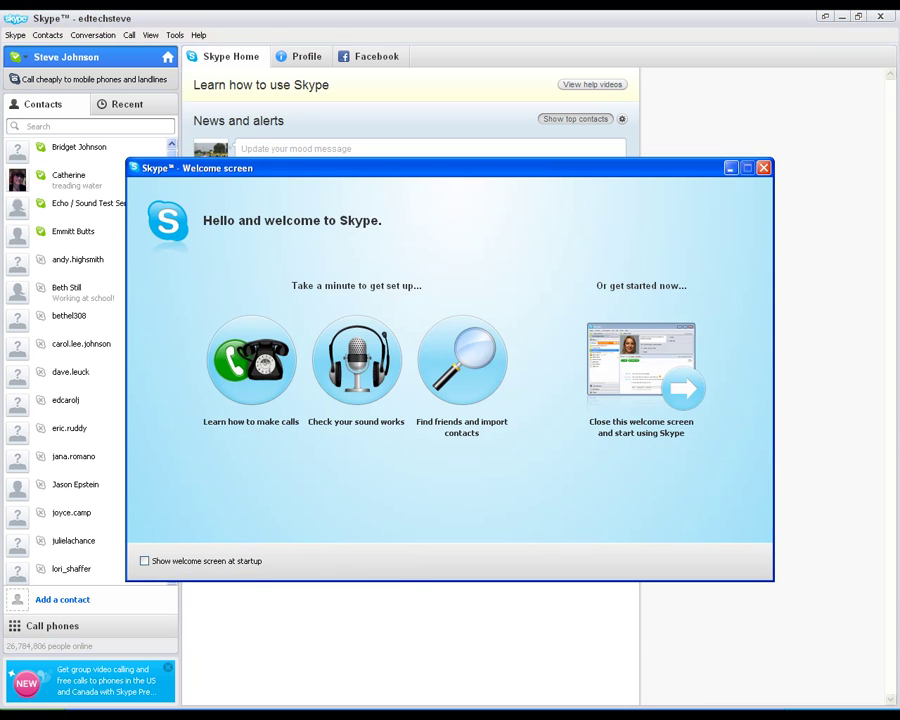
pyautogui.moveTo(293, 175); pyautogui.dragTo(279, 170)
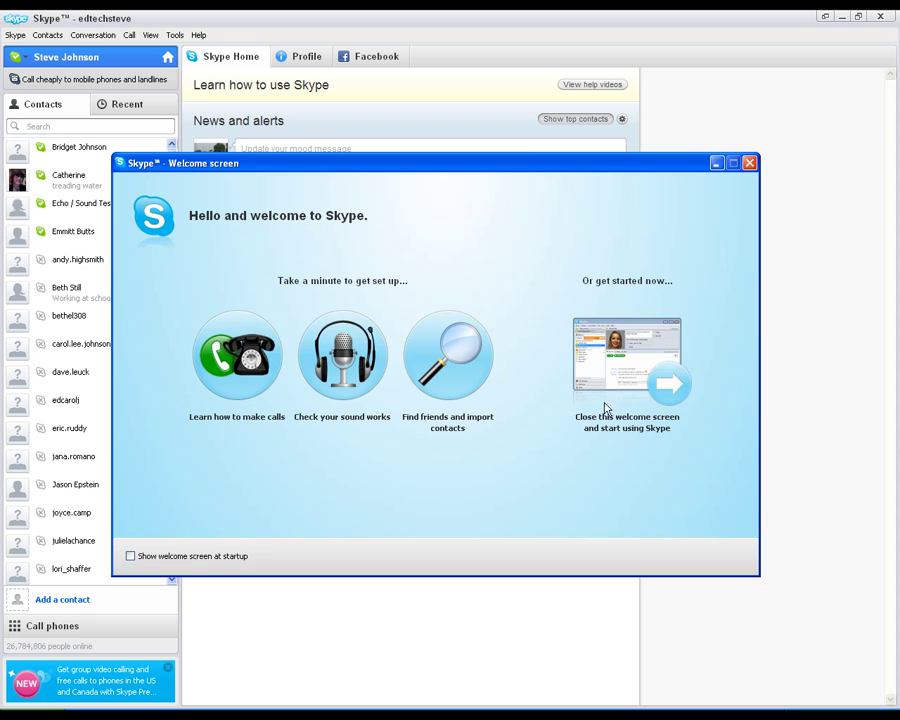
pyautogui.click(749, 163)
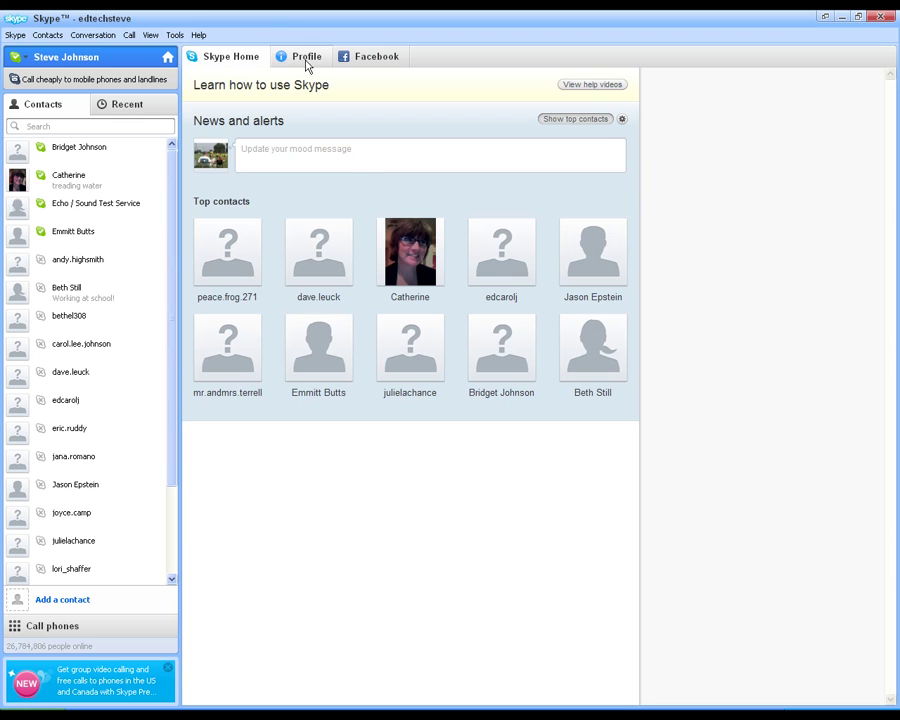
pyautogui.click(13, 36)
pyautogui.click(22, 39)
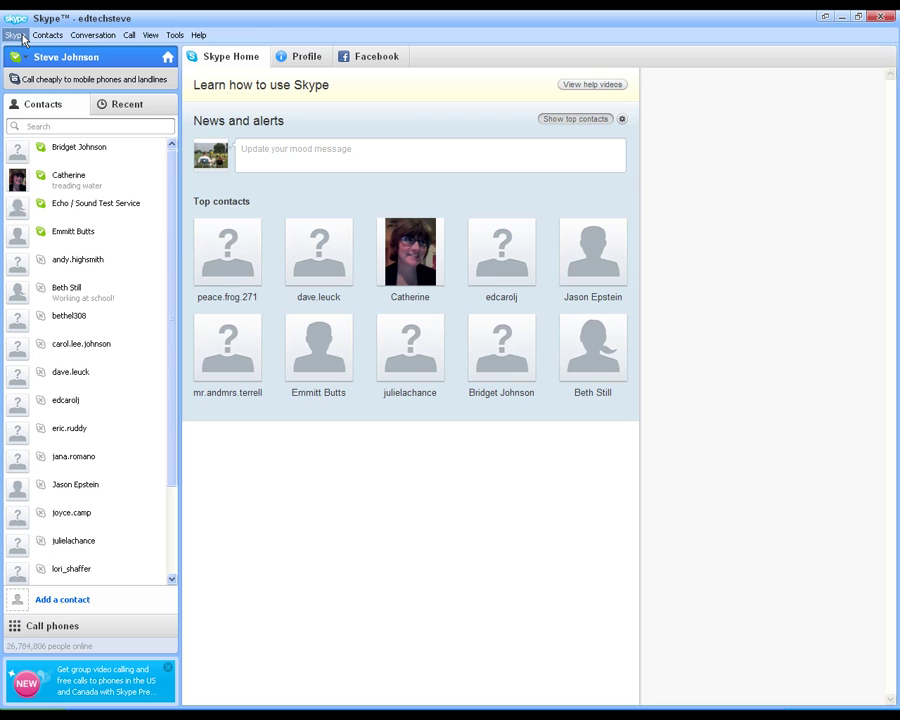